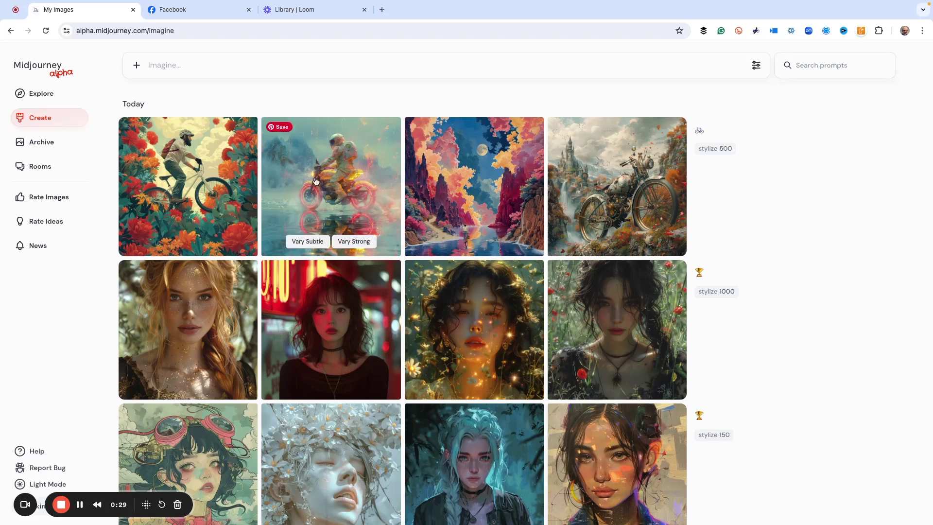
Scroll down to the shark rows and open the fourth stylize 0 open-mouthed shark image
scroll(384, 187, down, 3)
scroll(382, 189, down, 2)
scroll(375, 189, down, 3)
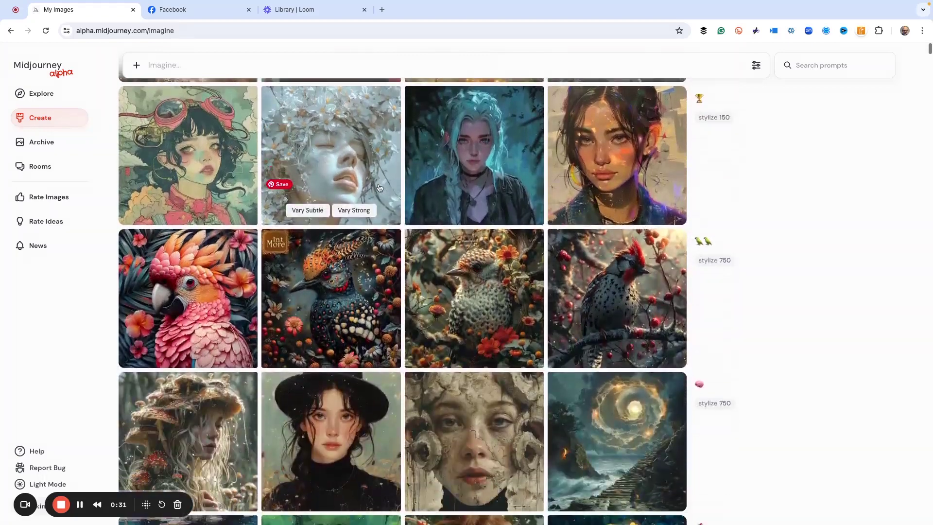
scroll(365, 188, down, 2)
scroll(356, 189, down, 2)
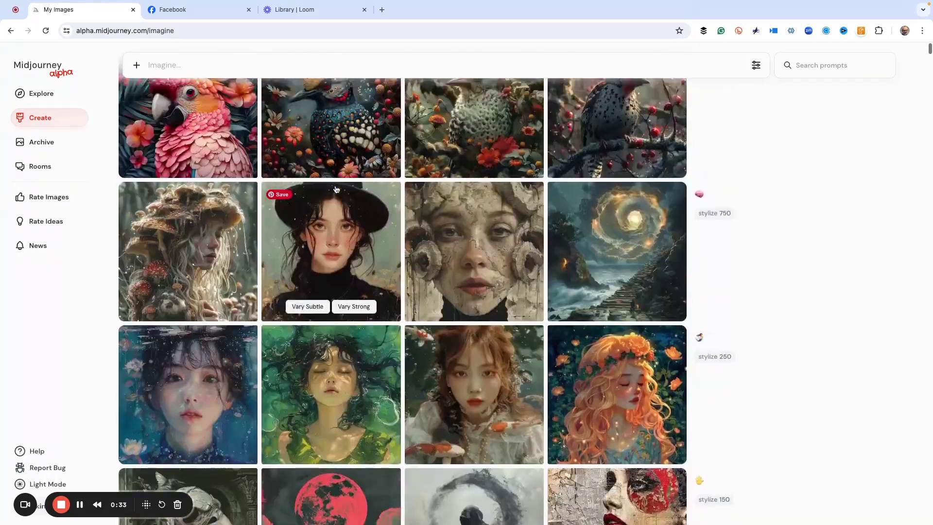
scroll(336, 188, up, 3)
scroll(336, 188, down, 5)
scroll(336, 189, down, 3)
scroll(335, 189, down, 2)
scroll(335, 188, down, 3)
scroll(336, 189, down, 2)
scroll(337, 188, up, 3)
scroll(337, 188, up, 5)
scroll(337, 189, up, 1)
scroll(336, 189, up, 1)
scroll(337, 189, up, 3)
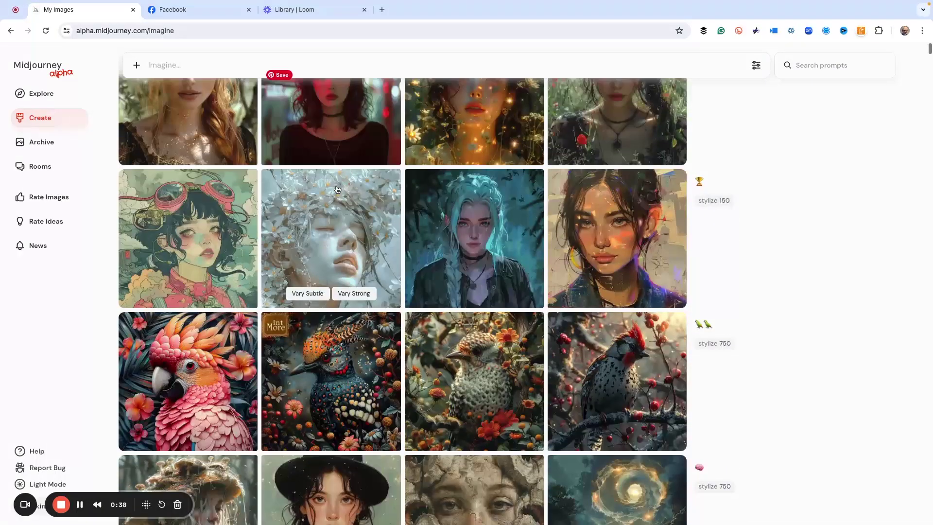
scroll(337, 189, down, 1)
mouse_move(713, 200)
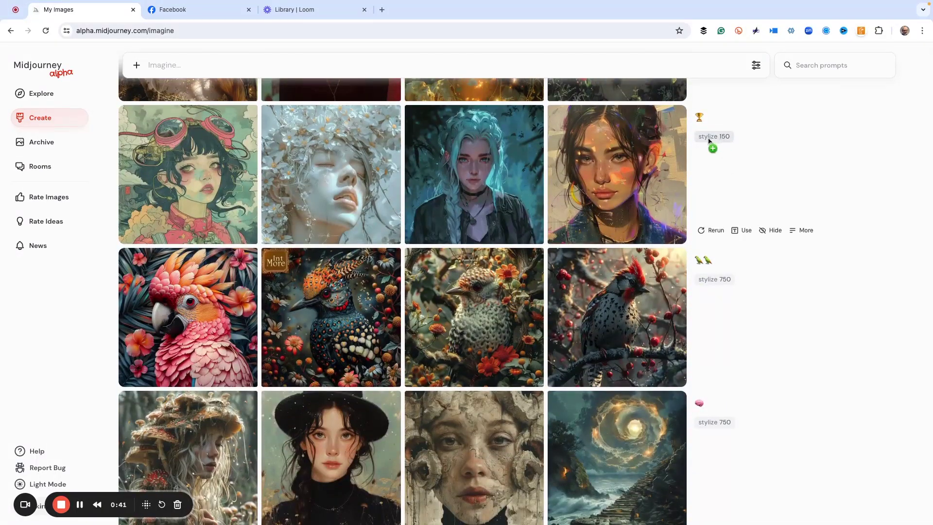
scroll(311, 243, up, 1)
scroll(378, 184, up, 4)
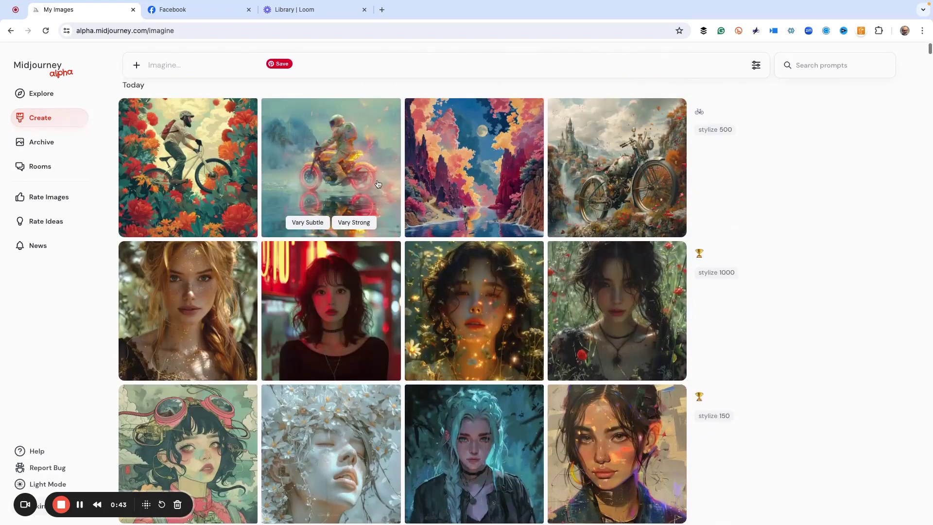
scroll(316, 188, down, 5)
scroll(340, 187, down, 4)
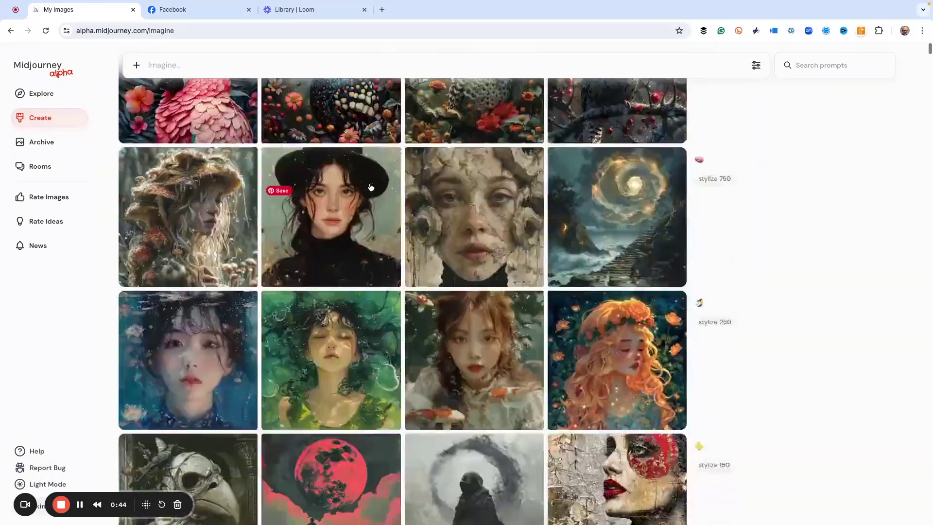
scroll(370, 187, down, 5)
scroll(370, 187, down, 7)
scroll(369, 187, down, 3)
scroll(369, 188, down, 2)
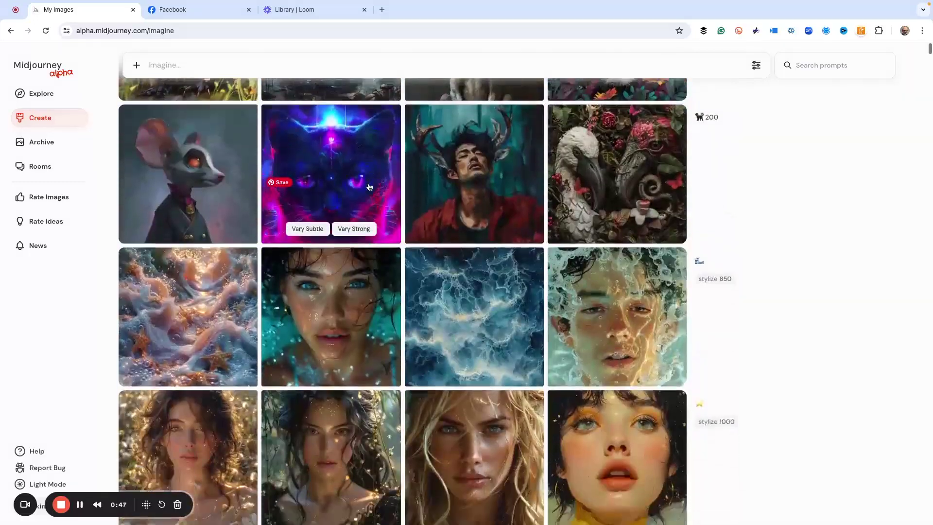
scroll(369, 187, down, 6)
scroll(369, 187, down, 7)
scroll(369, 187, down, 6)
scroll(369, 187, down, 5)
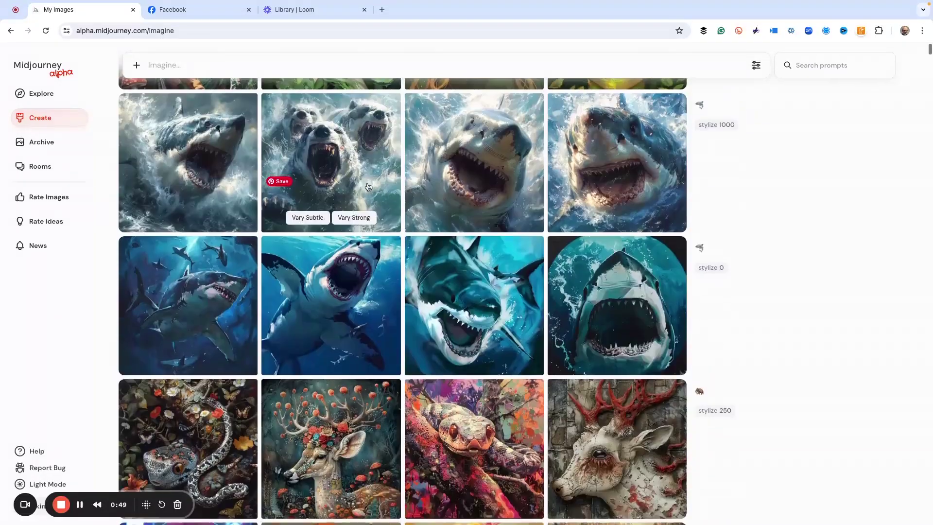
click(635, 300)
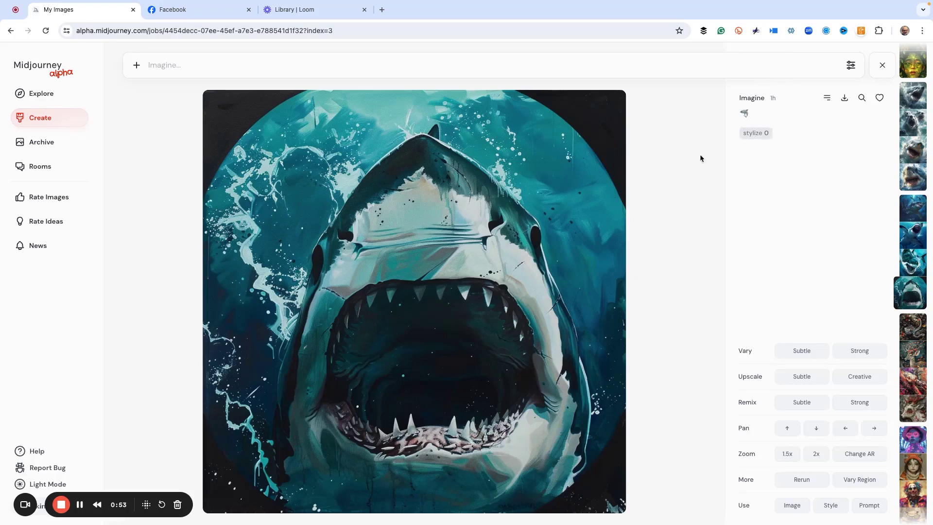
Compare stylize 0 and 1000 sharks, stopping on the great white bursting from churning water
scroll(373, 263, up, 2)
scroll(379, 262, up, 1)
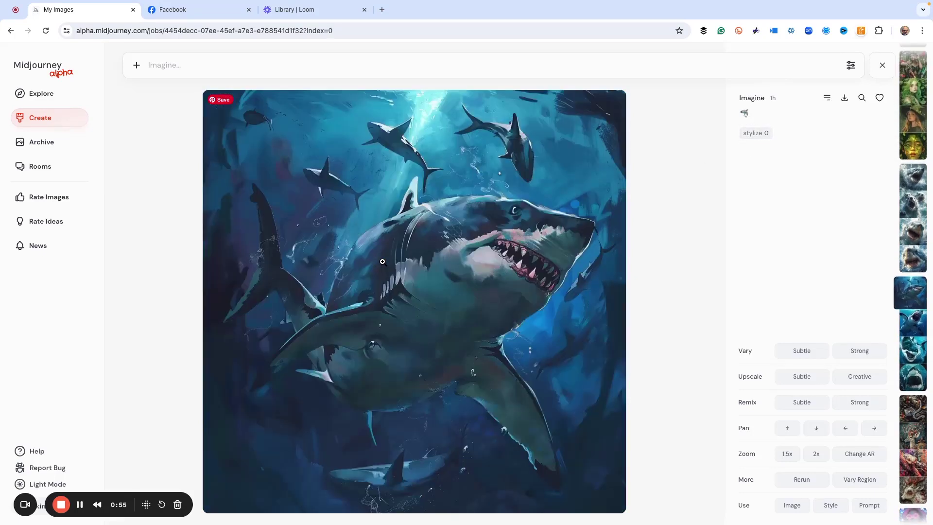
scroll(383, 262, down, 1)
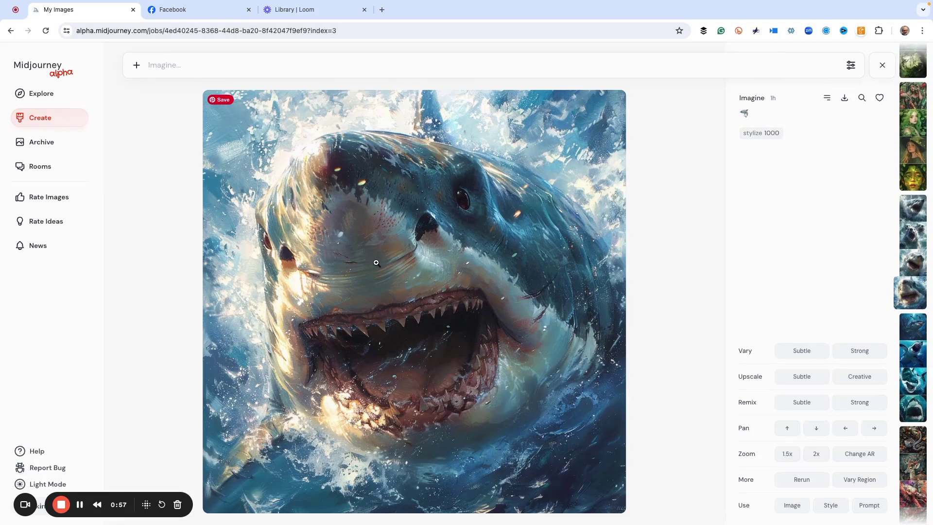
drag(396, 354, 782, 138)
scroll(431, 245, down, 1)
scroll(431, 245, up, 1)
scroll(431, 245, up, 1)
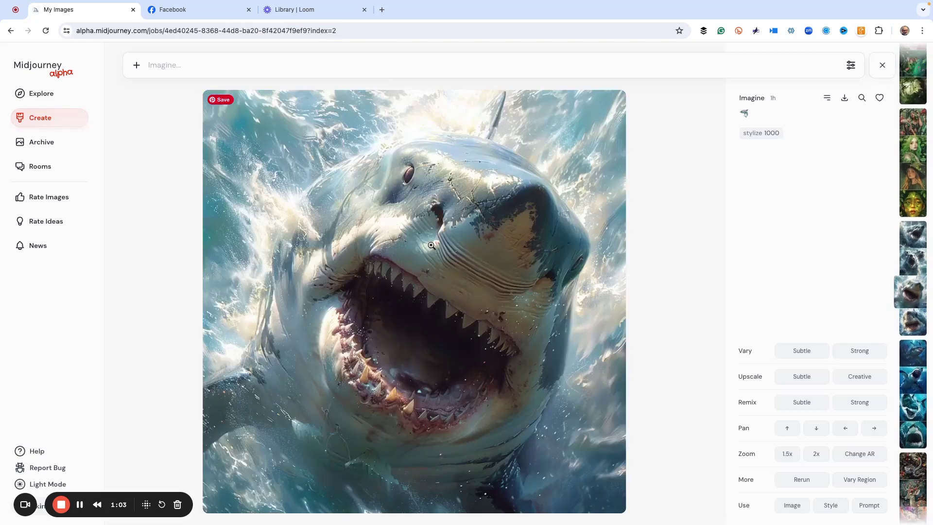
scroll(431, 245, up, 1)
scroll(431, 245, down, 1)
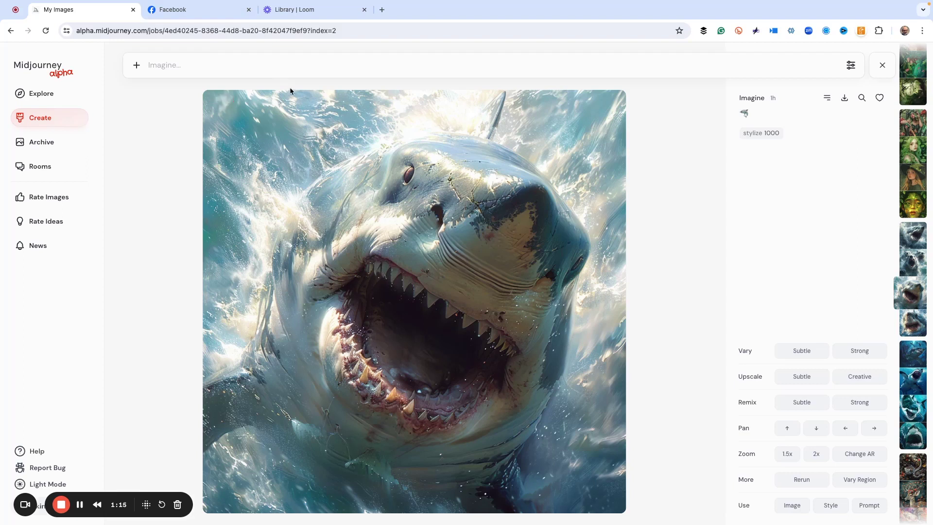
Start a new post on the Facebook business page and bring up the emoji picker
click(187, 10)
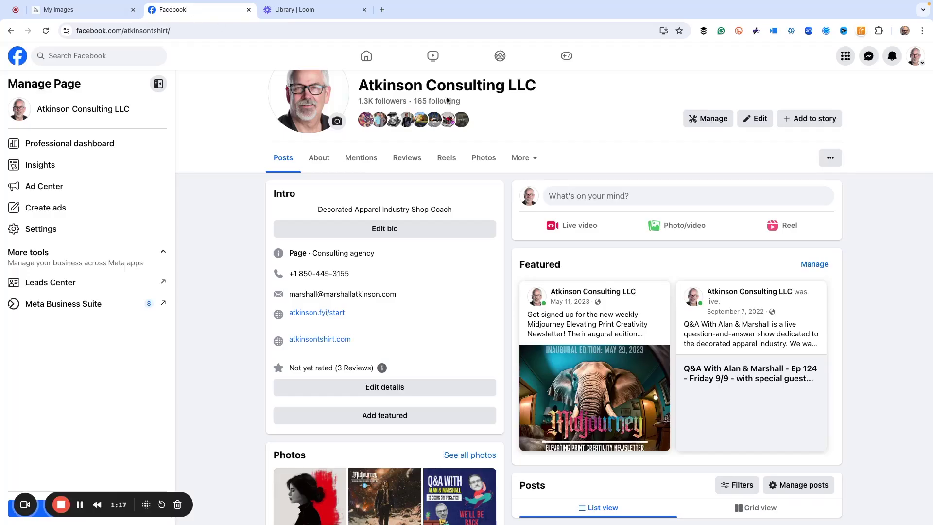
click(559, 196)
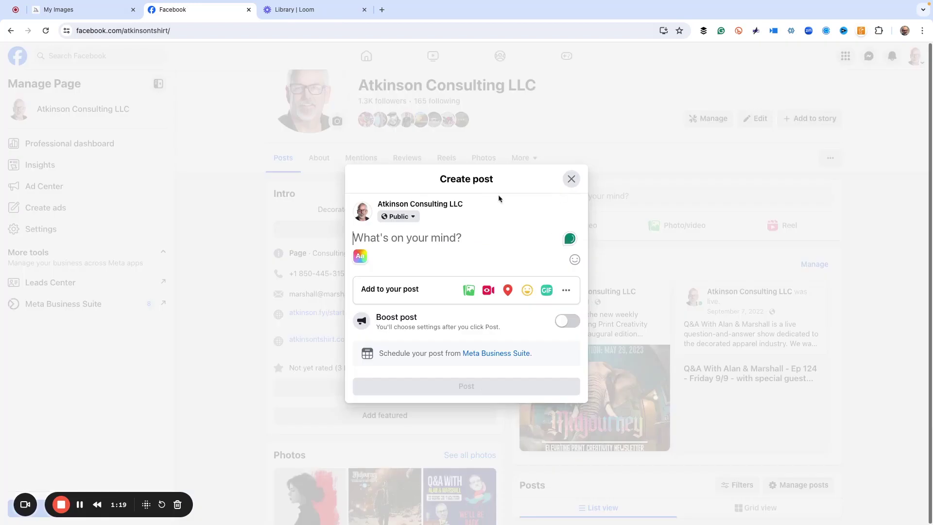
right_click(362, 237)
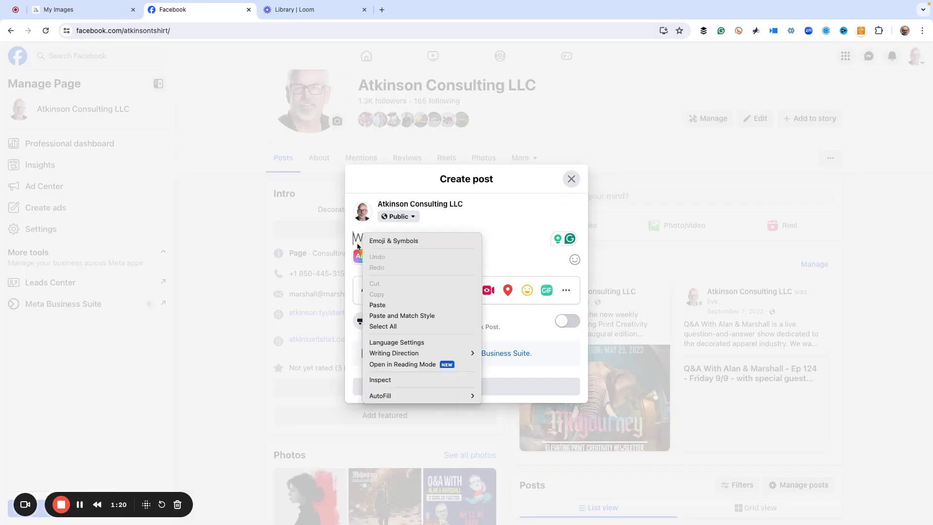
click(386, 242)
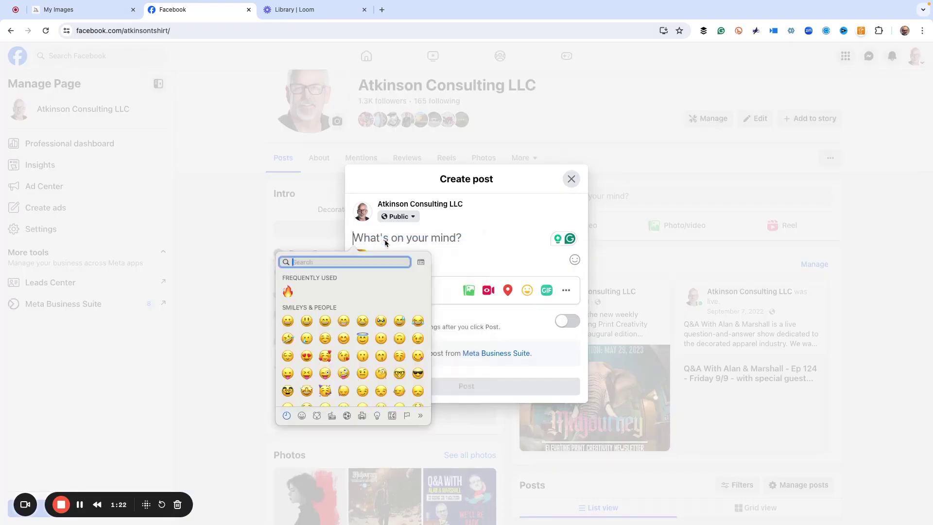
Insert the rhino emoji from Animals & Nature, select it, and return to Midjourney
scroll(363, 320, down, 3)
scroll(363, 319, down, 5)
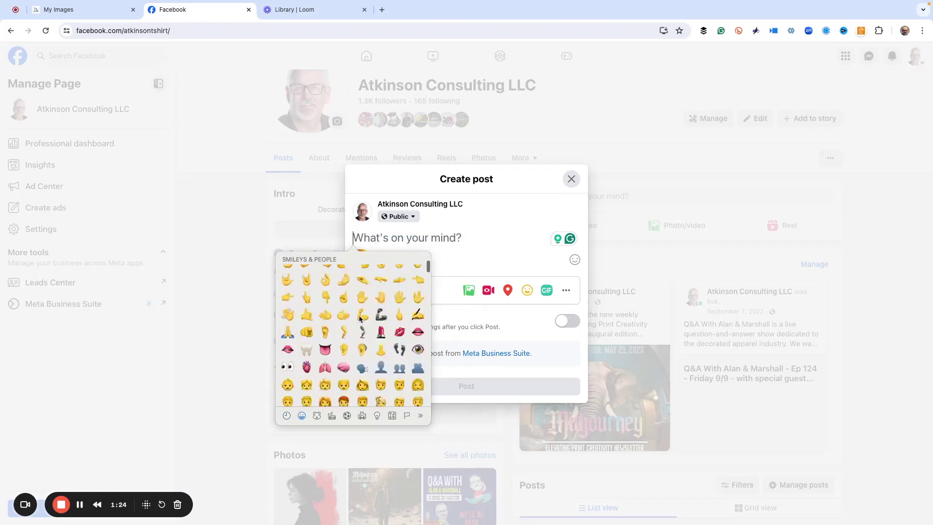
scroll(362, 318, down, 5)
scroll(360, 317, down, 5)
scroll(357, 316, down, 5)
scroll(358, 316, down, 3)
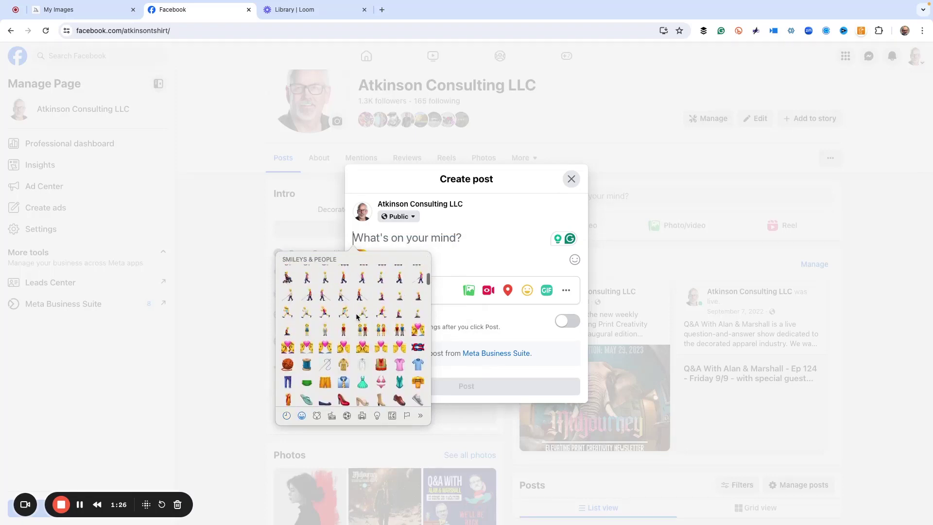
scroll(358, 316, down, 3)
scroll(358, 317, down, 3)
scroll(359, 317, down, 3)
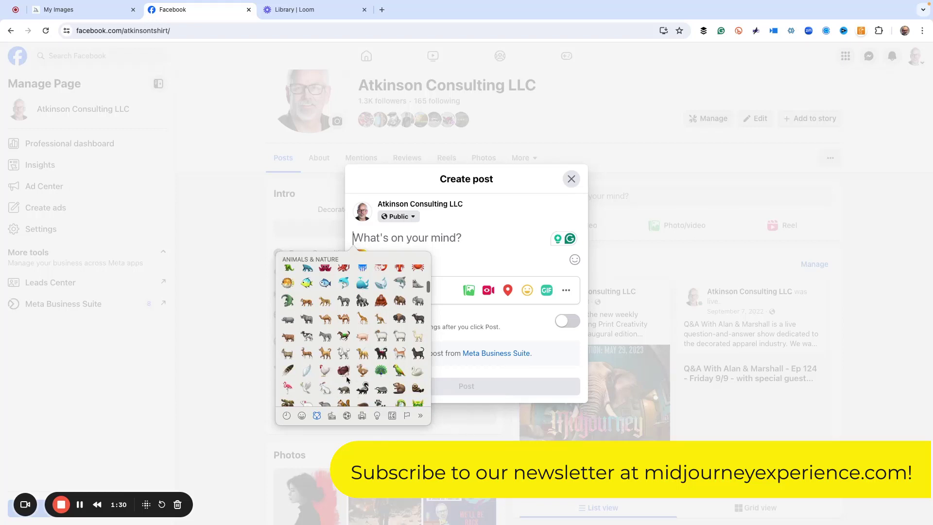
scroll(346, 351, down, 3)
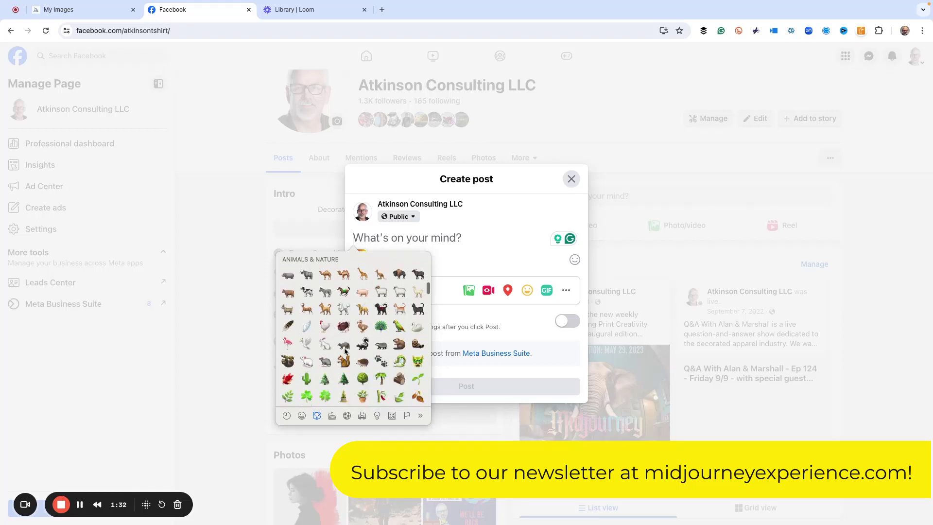
scroll(352, 353, up, 4)
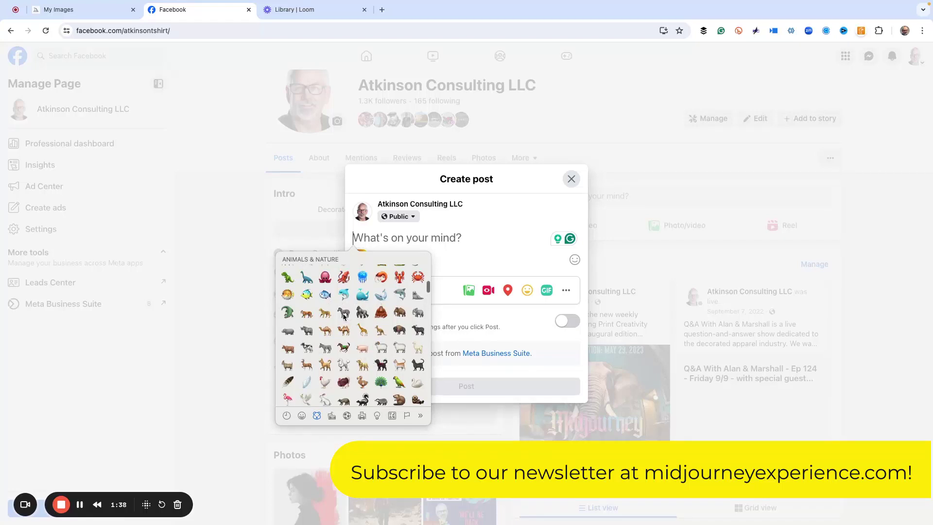
click(306, 332)
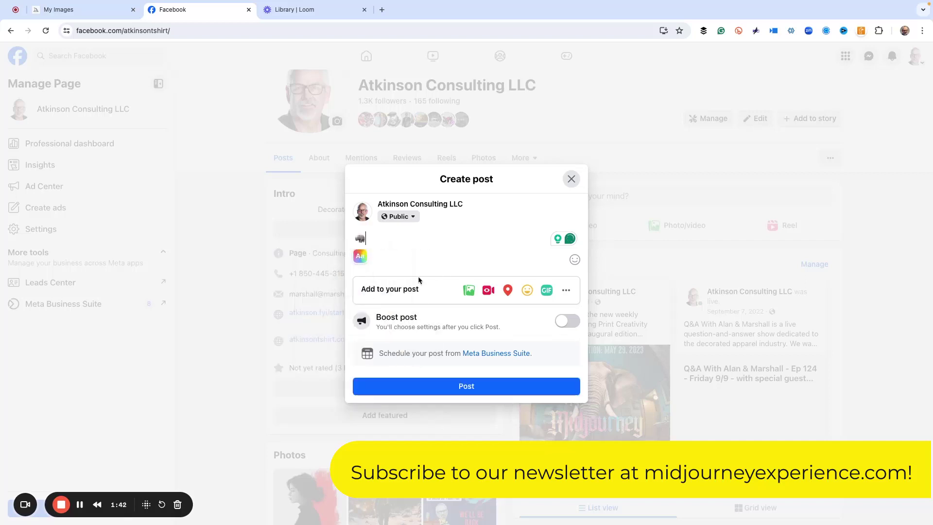
drag(370, 237, 357, 238)
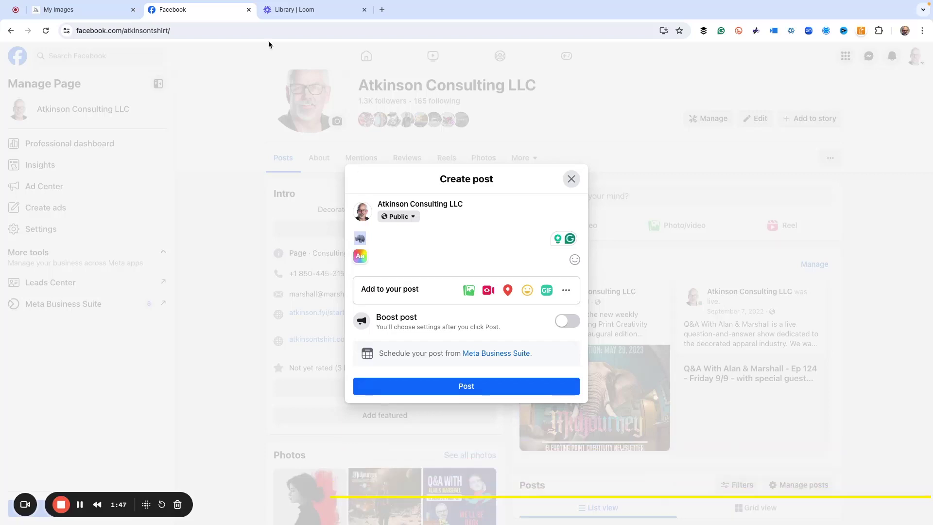
click(71, 12)
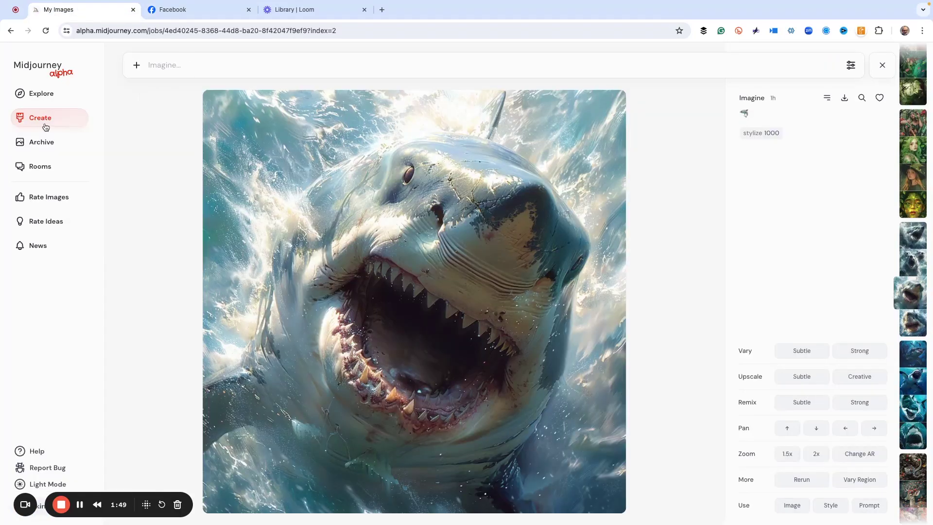
Submit rhino-emoji-only Imagine prompts at --s 100 and then at --s 1000
key(Escape)
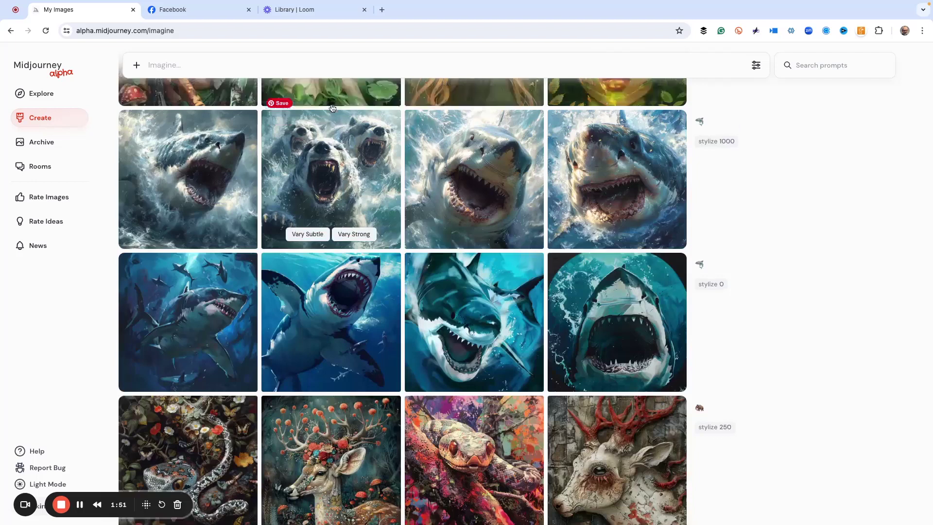
scroll(336, 114, up, 10)
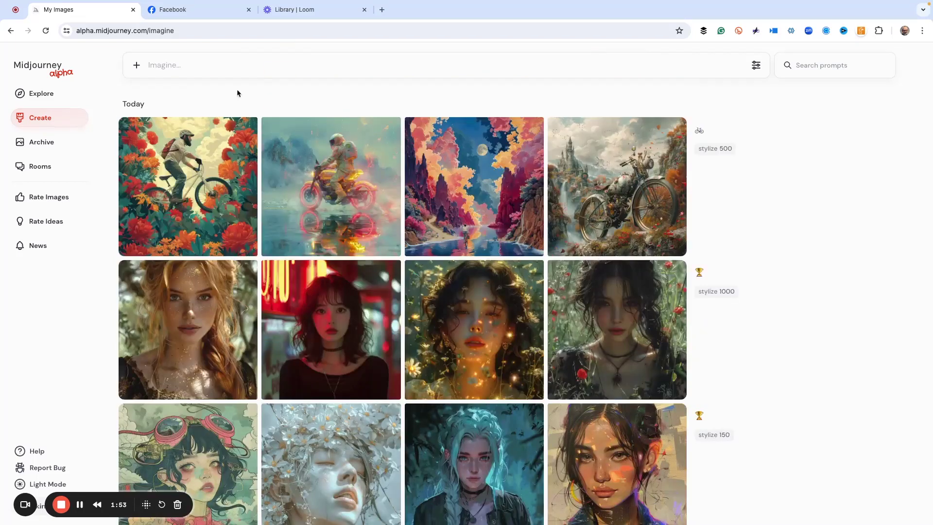
click(171, 62)
text(🐃)
key(BackSpace)
key(BackSpace)
key(BackSpace)
text(10)
key(Return)
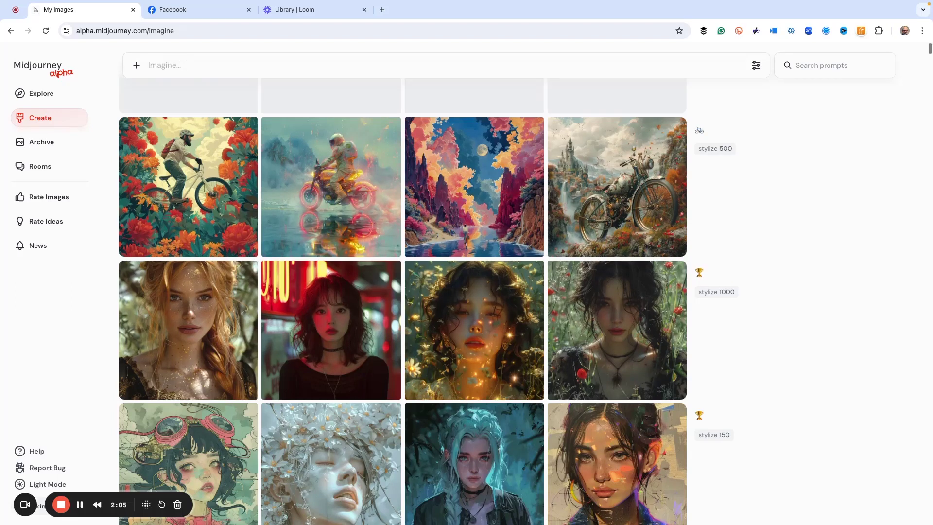
text(🐂)
text(000)
key(Return)
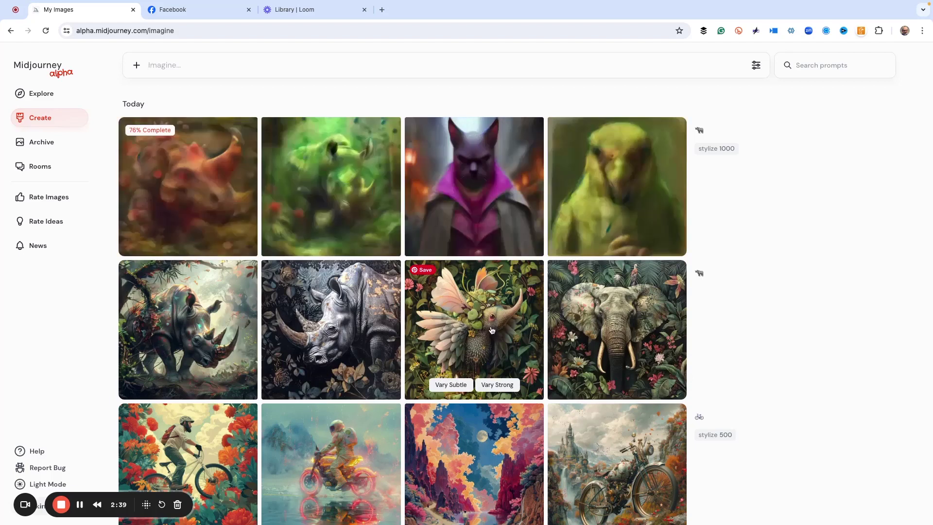
Open the elephant image and step through the winged creature, dark grey rhino and jungle rhino
click(654, 325)
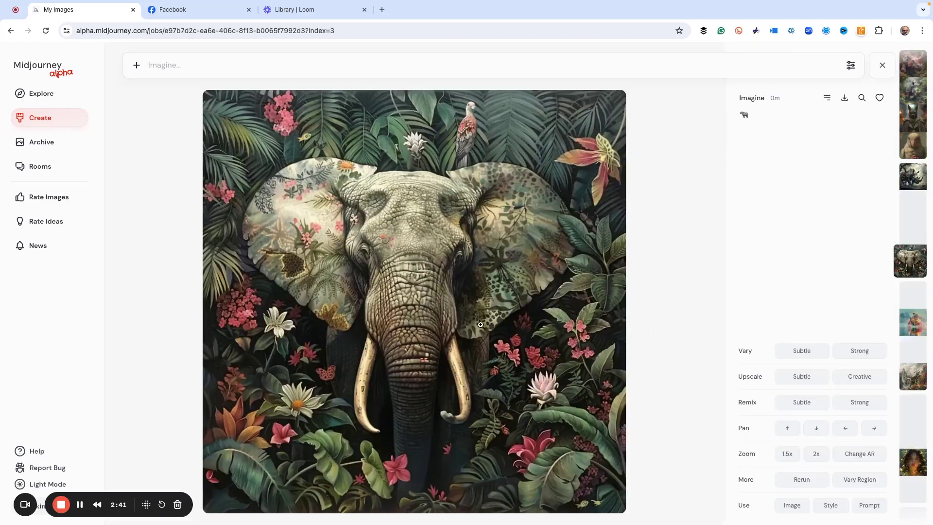
key(Left)
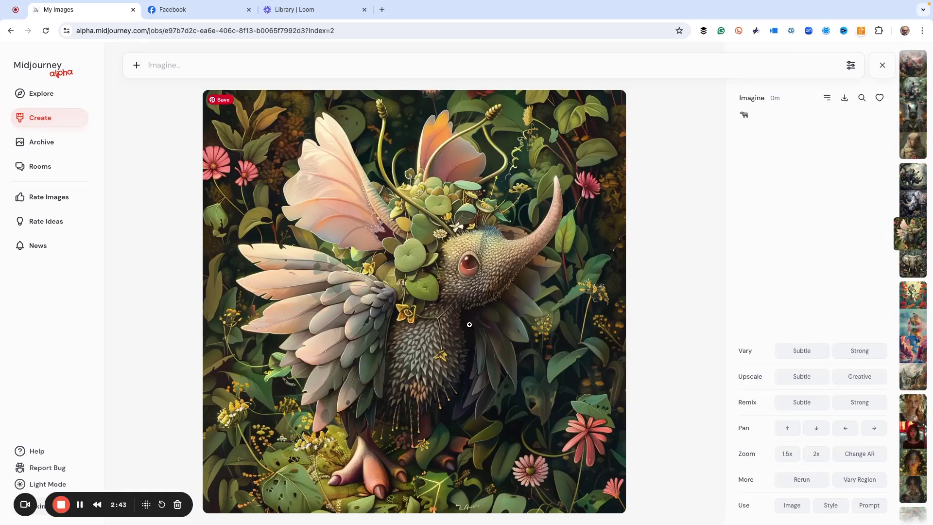
key(Left)
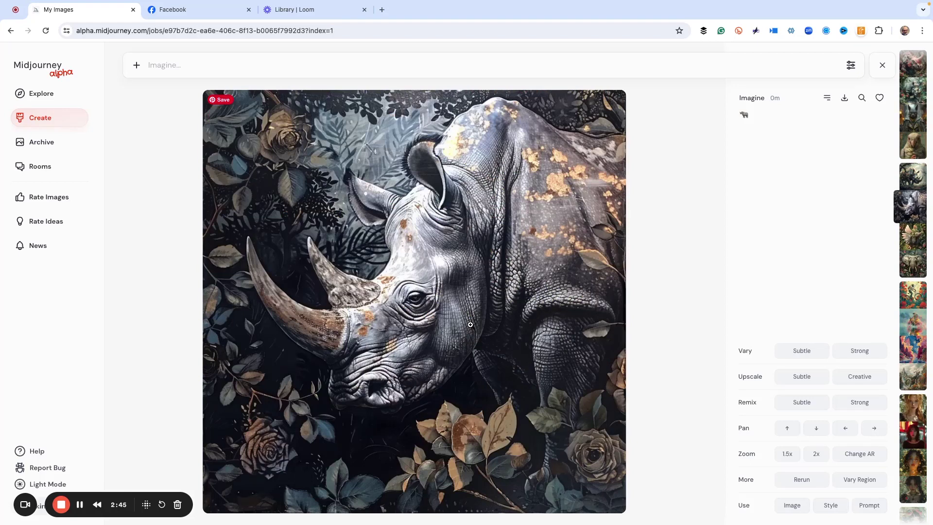
key(Left)
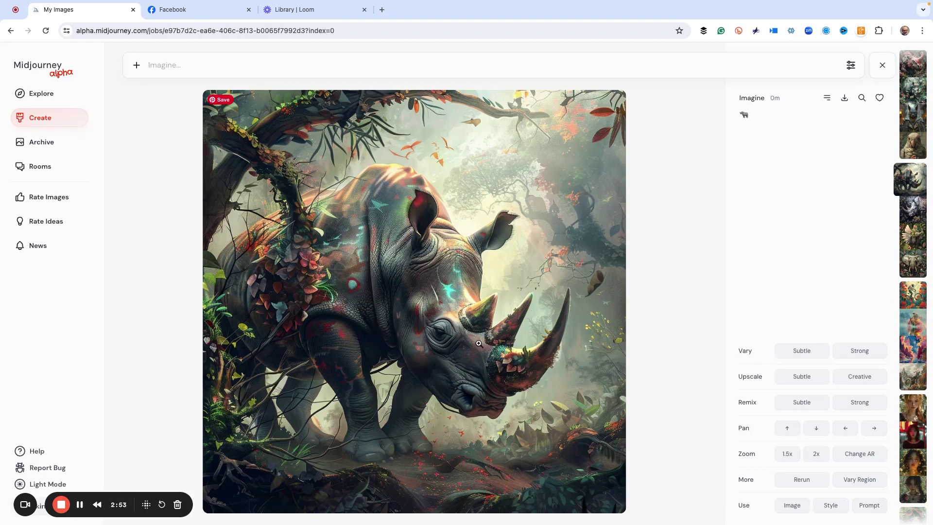
Browse the stylize 1000 set past the cat and flower-covered rhino, ending on the jungle rhino
key(Left)
key(Left)
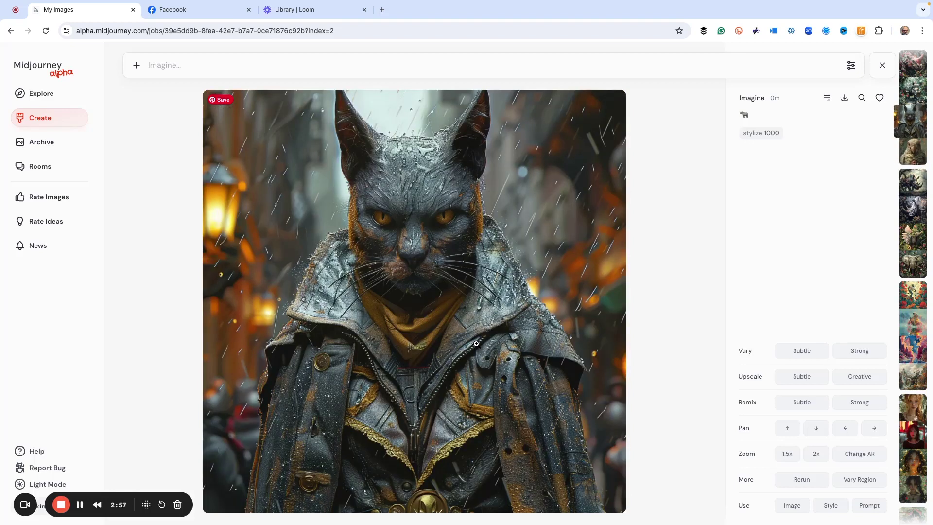
key(Left)
key(Right)
key(Left)
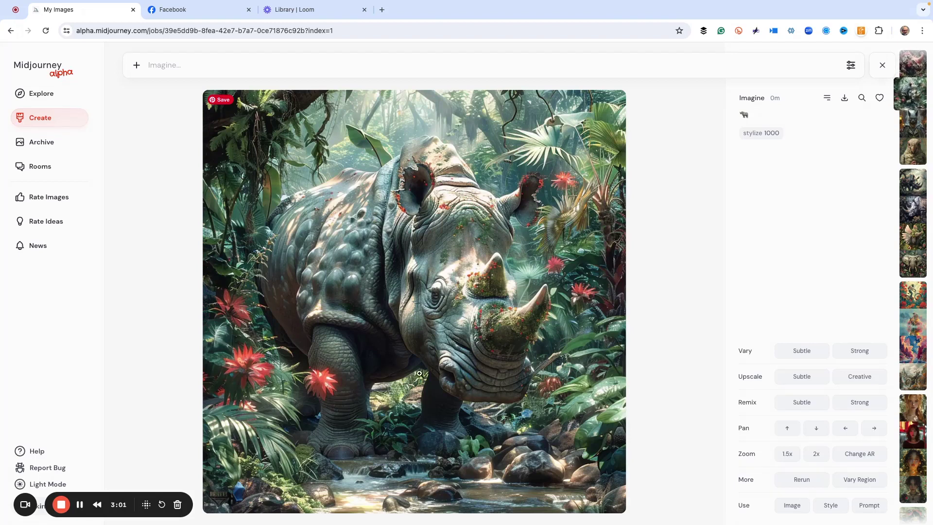
key(Left)
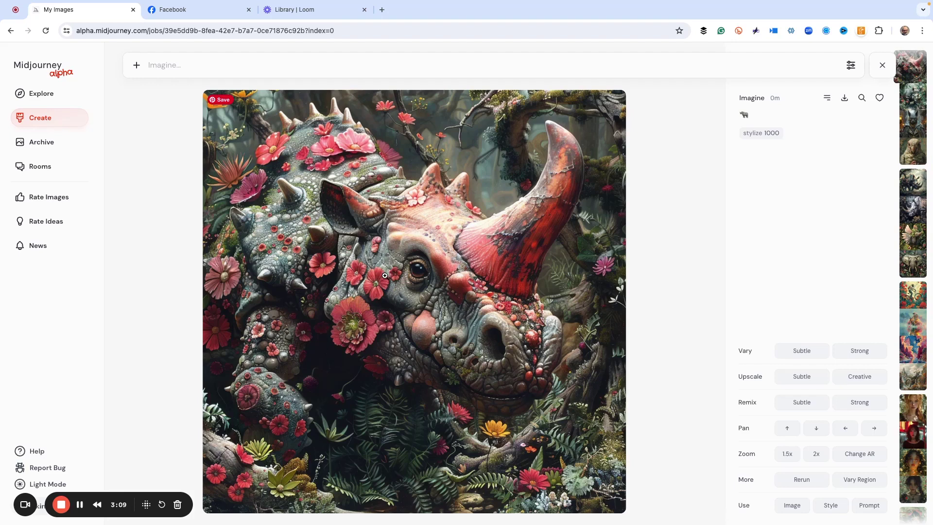
key(Right)
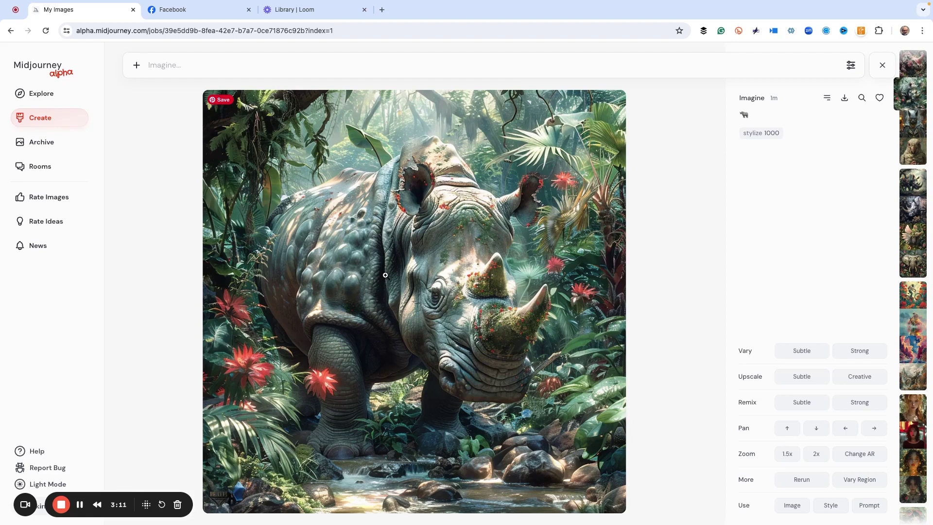